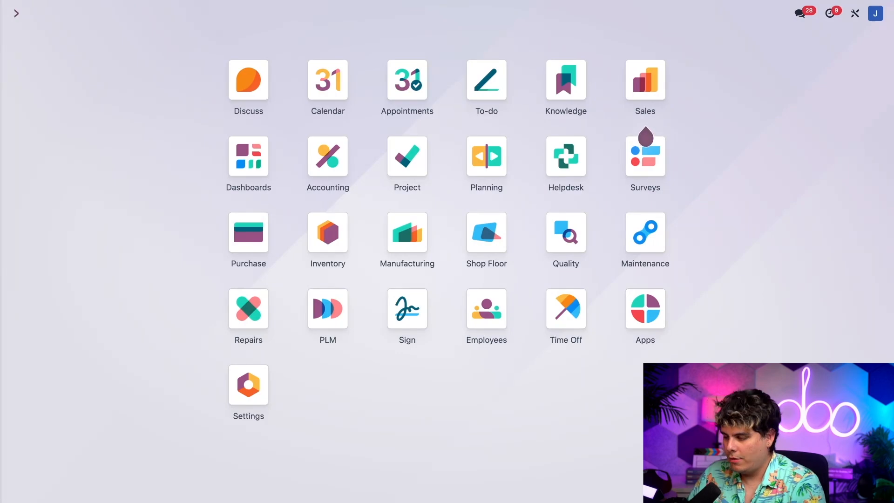
# Review the operations settings of the Manufacturing app, including the Quality and Quality Worksheet options.
pyautogui.write('man')
pyautogui.press('Return')
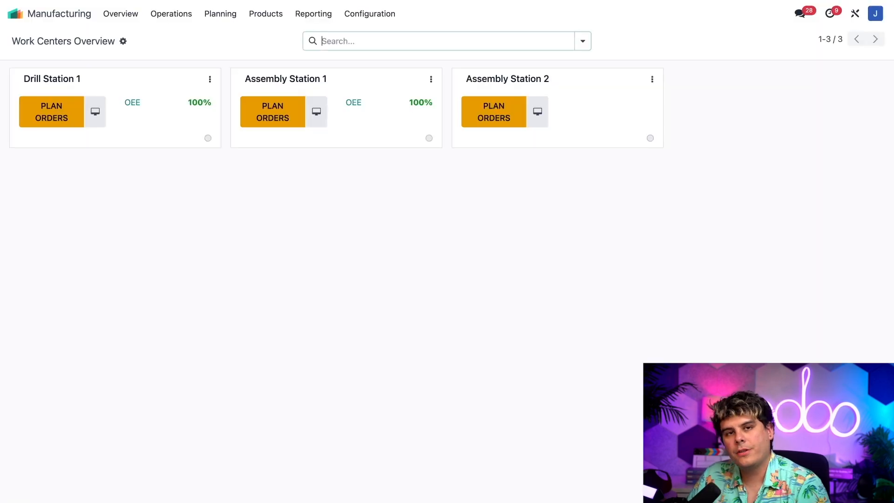
pyautogui.click(372, 15)
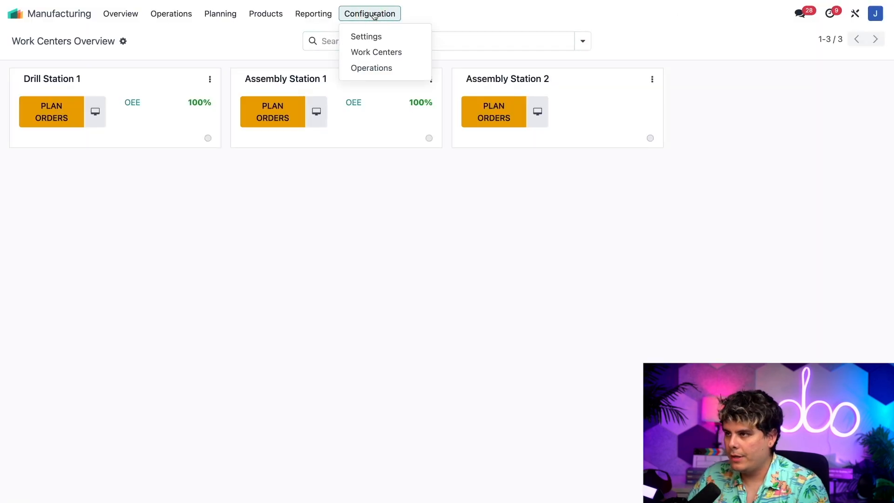
pyautogui.click(352, 36)
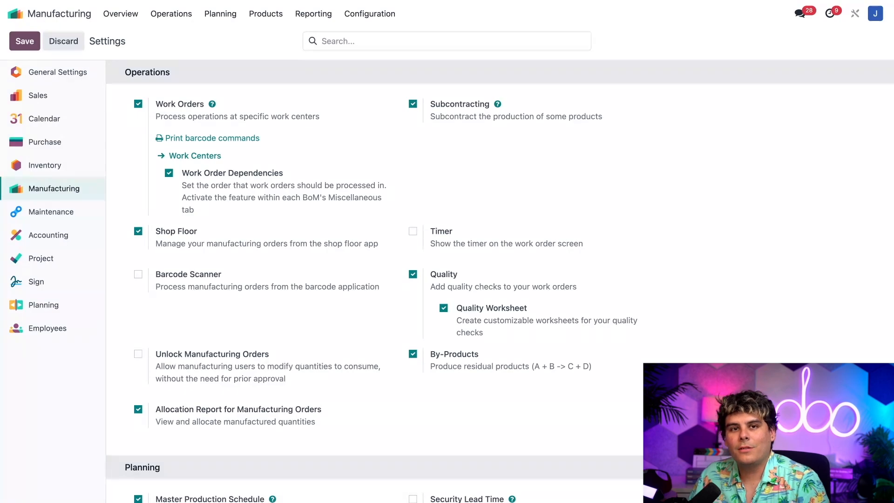
# Switch to the Quality app and open its list of quality worksheet templates.
pyautogui.click(16, 14)
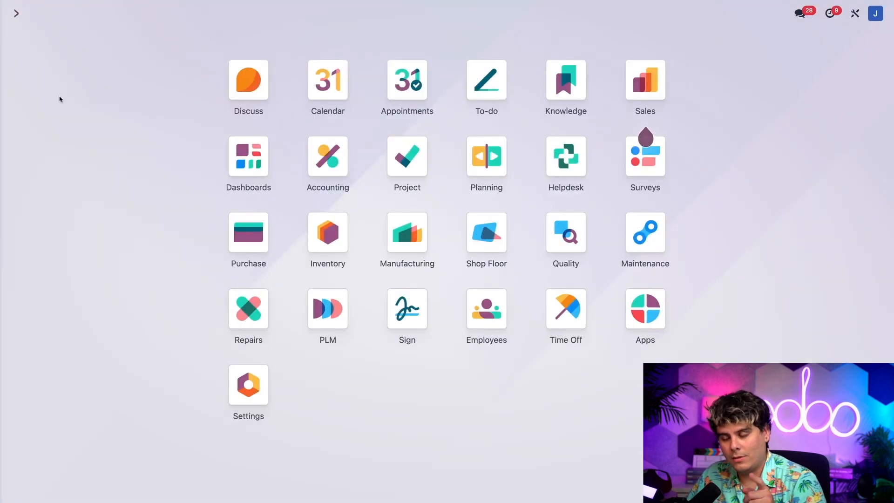
pyautogui.write('qual')
pyautogui.press('Return')
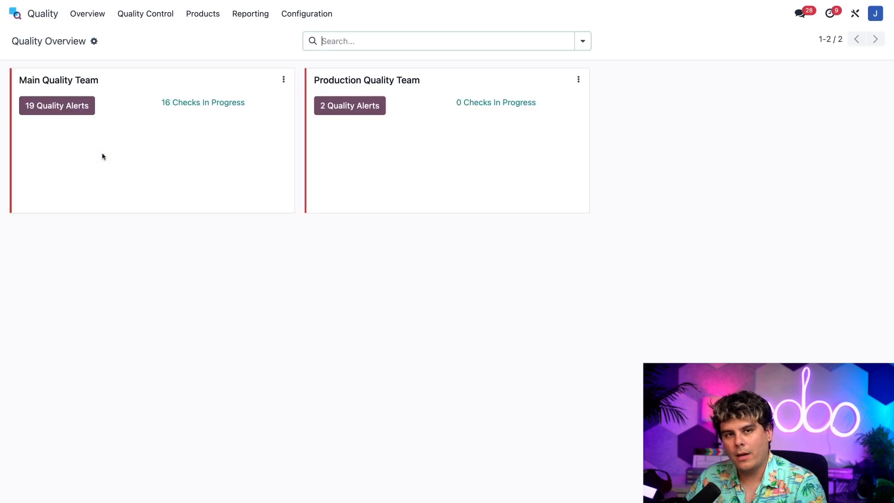
pyautogui.click(309, 12)
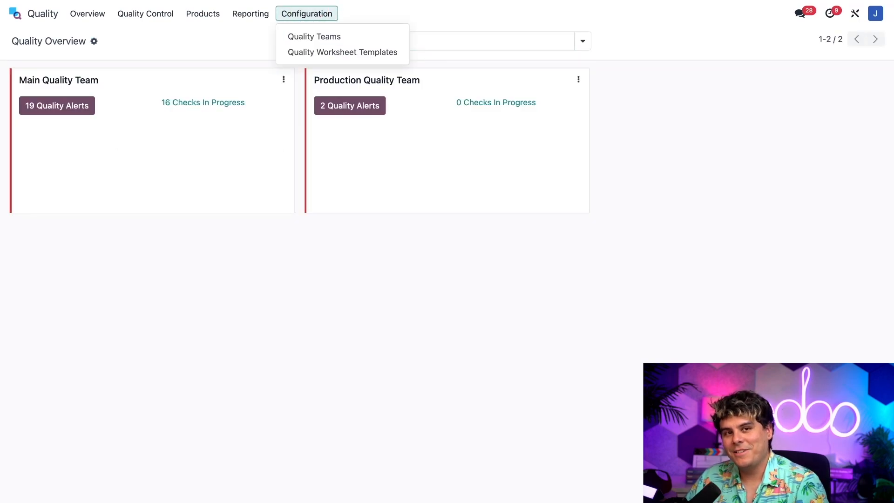
pyautogui.click(309, 52)
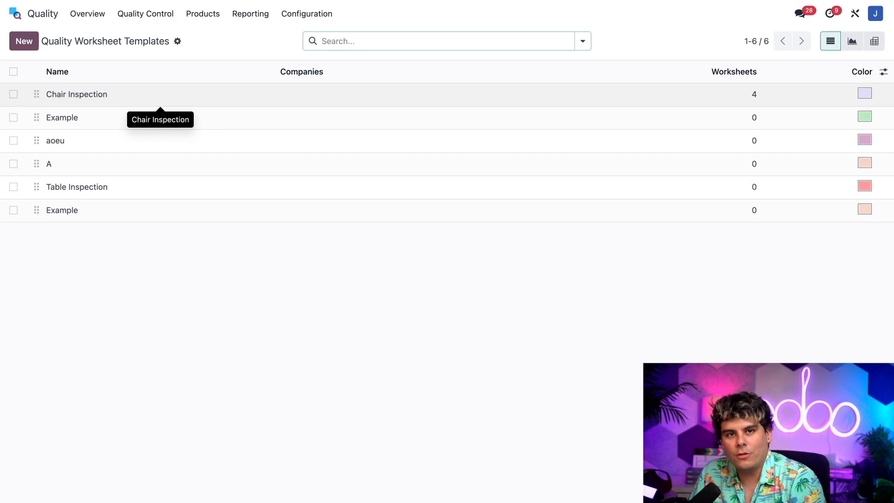
# Create a new quality worksheet template named Example and save it.
pyautogui.click(23, 41)
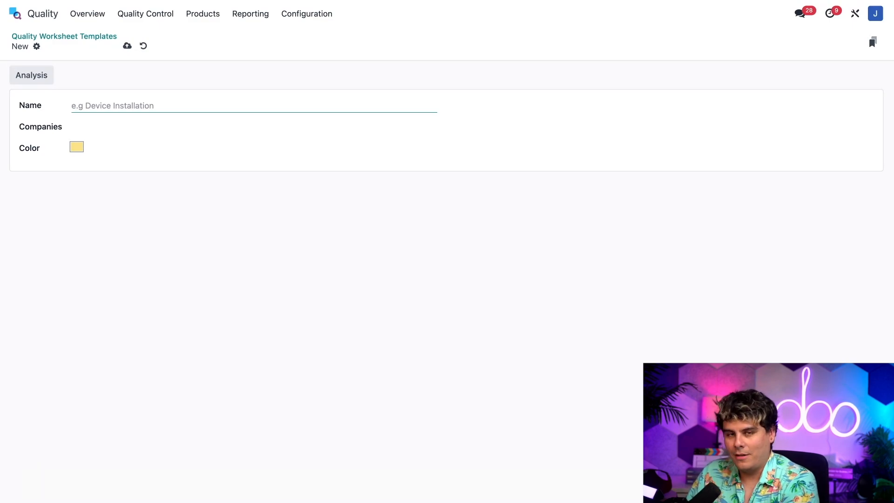
pyautogui.write('Example')
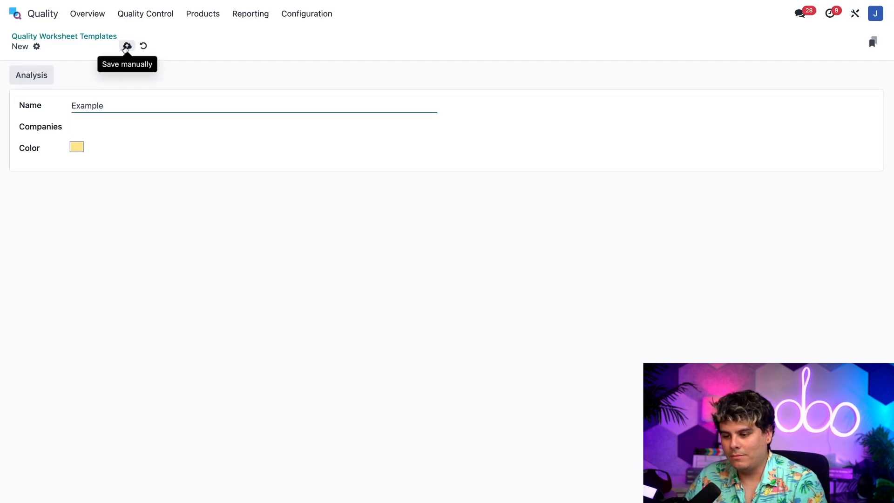
pyautogui.click(126, 46)
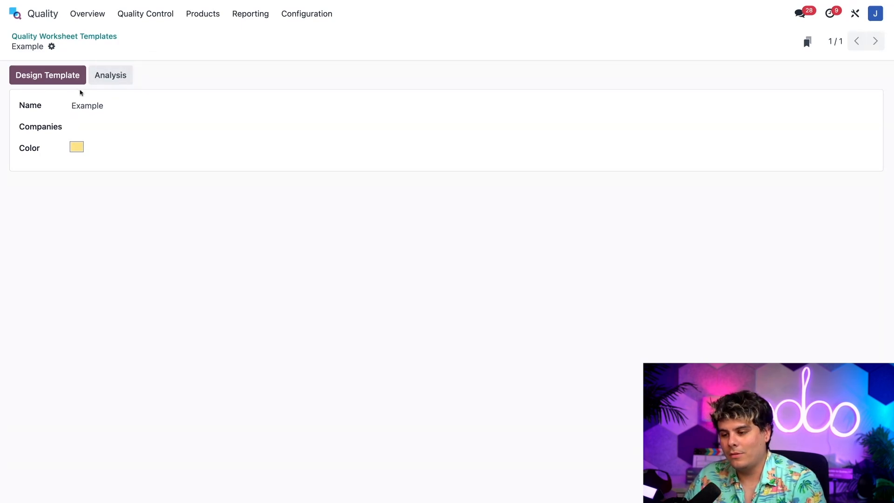
# Open the Example template's design and add a Date field below the Passed checkbox.
pyautogui.click(66, 81)
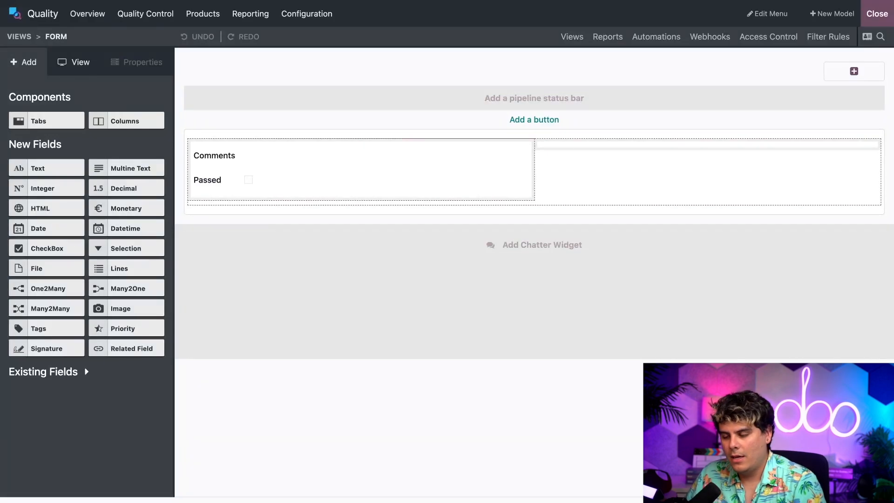
pyautogui.click(208, 238)
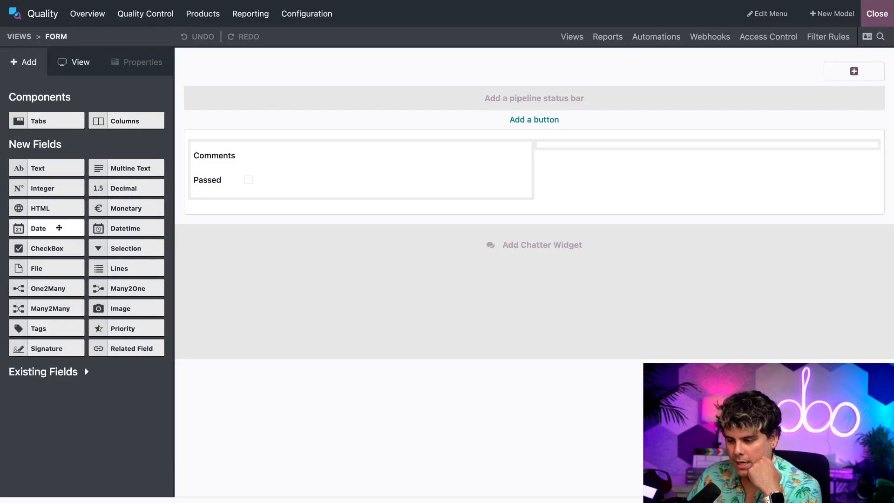
pyautogui.moveTo(59, 227); pyautogui.dragTo(284, 203)
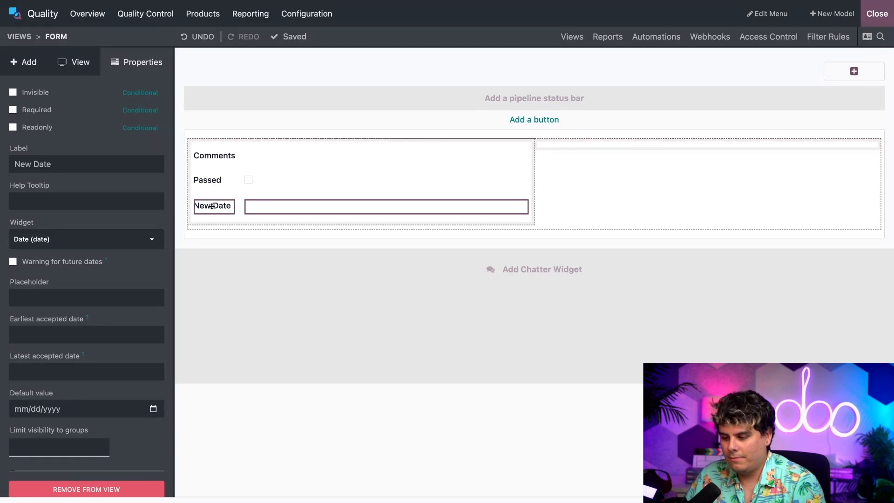
# Make the new date field required and change its label to "Today's Date".
pyautogui.click(86, 164)
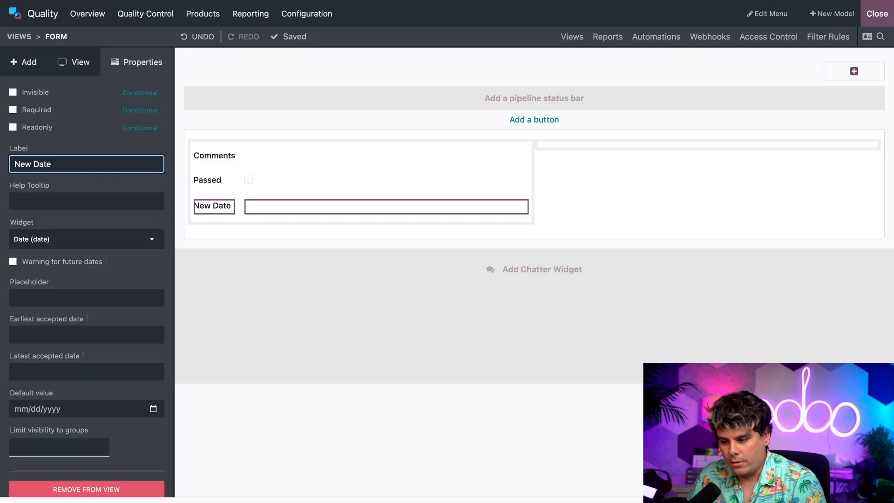
pyautogui.click(13, 110)
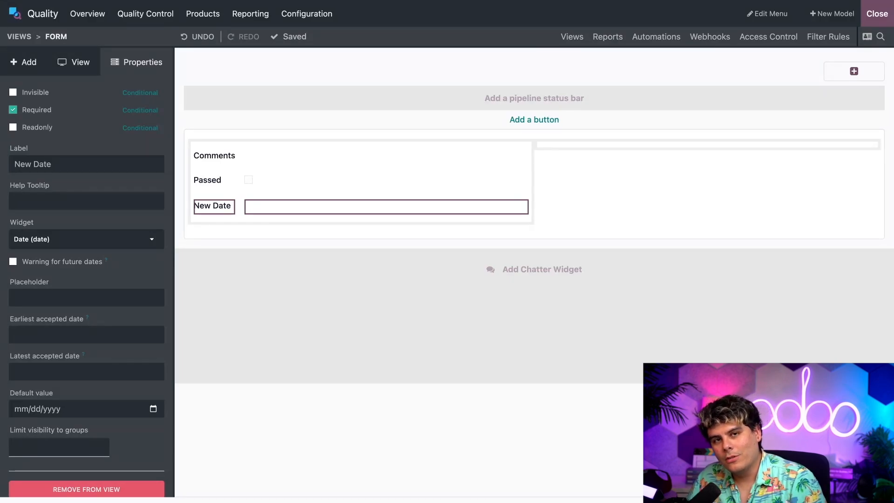
pyautogui.tripleClick(43, 164)
pyautogui.write('T')
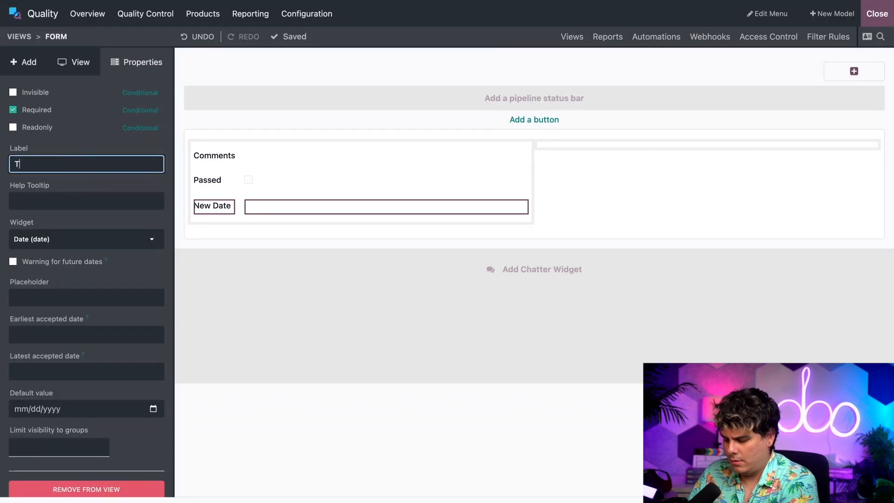
pyautogui.write("oday's ")
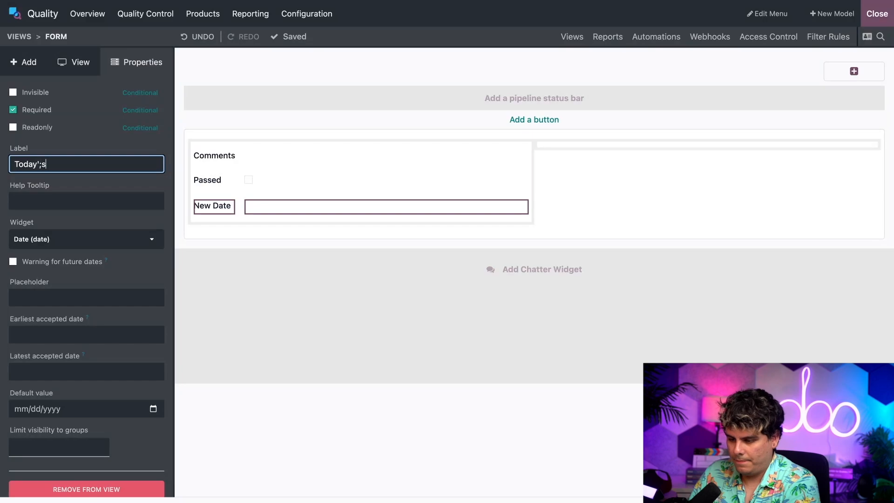
pyautogui.write('Date')
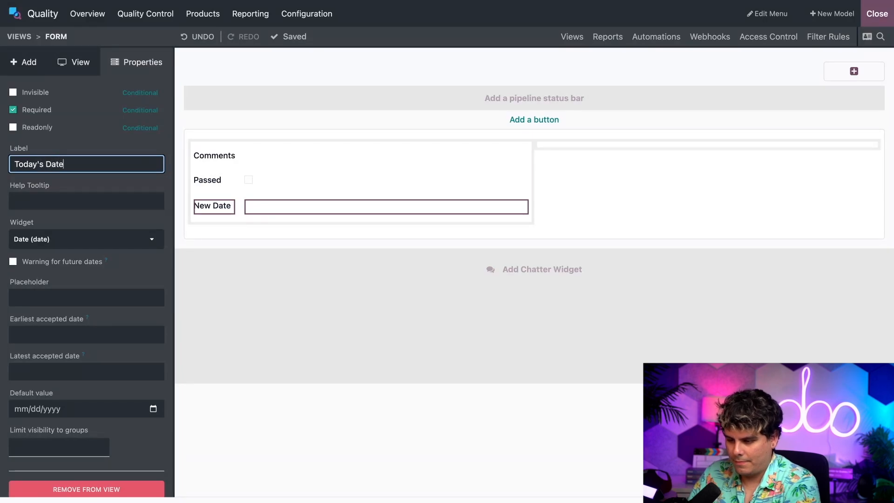
pyautogui.press('Return')
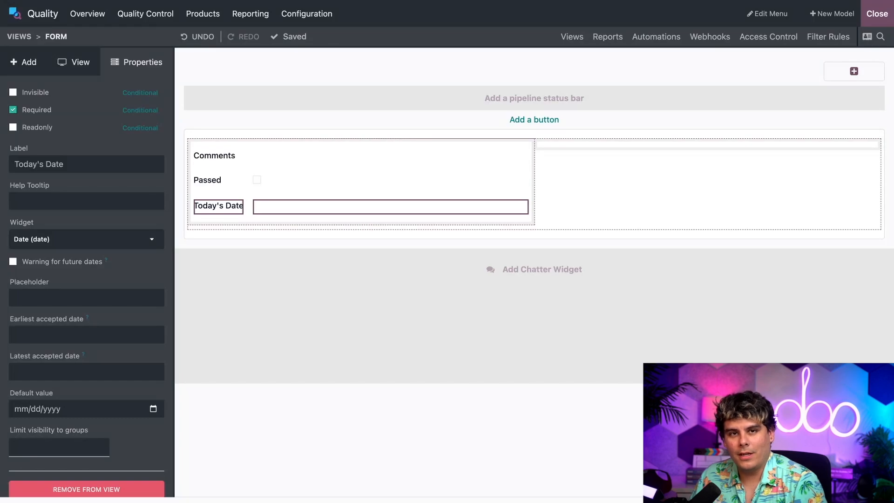
# Set the help tooltip of the Today's Date field to "Specify the date".
pyautogui.click(98, 203)
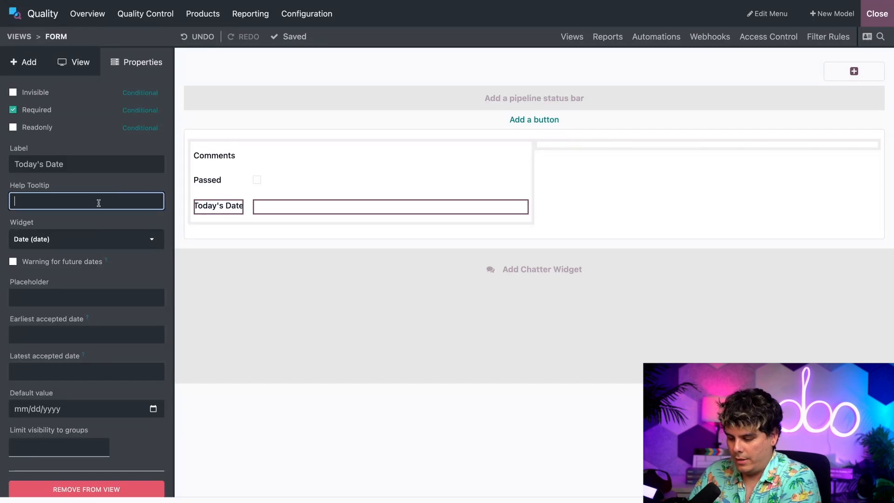
pyautogui.write('Spec')
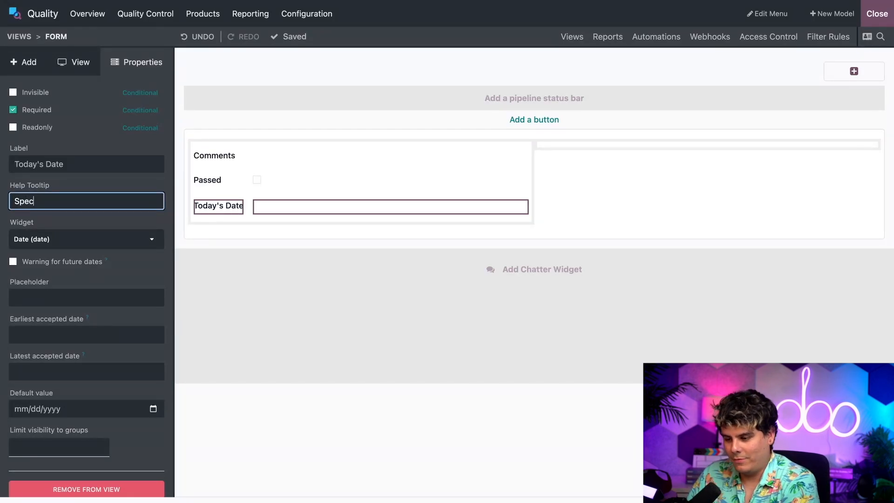
pyautogui.write('ify the date')
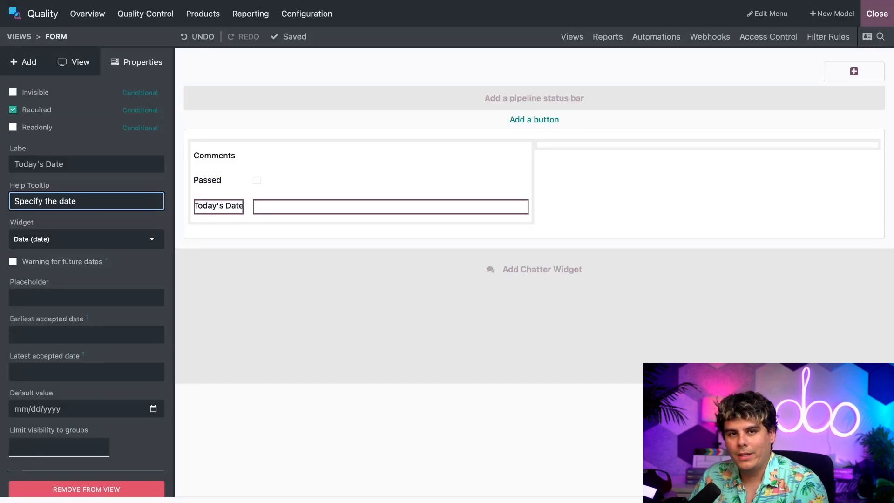
pyautogui.click(202, 275)
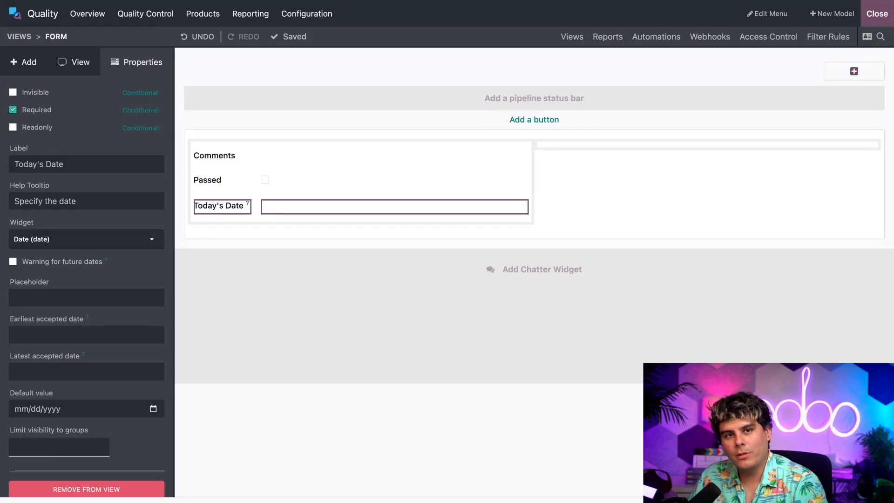
# Remove the Today's Date field from the worksheet form view.
pyautogui.scroll(-1, 139, 425)
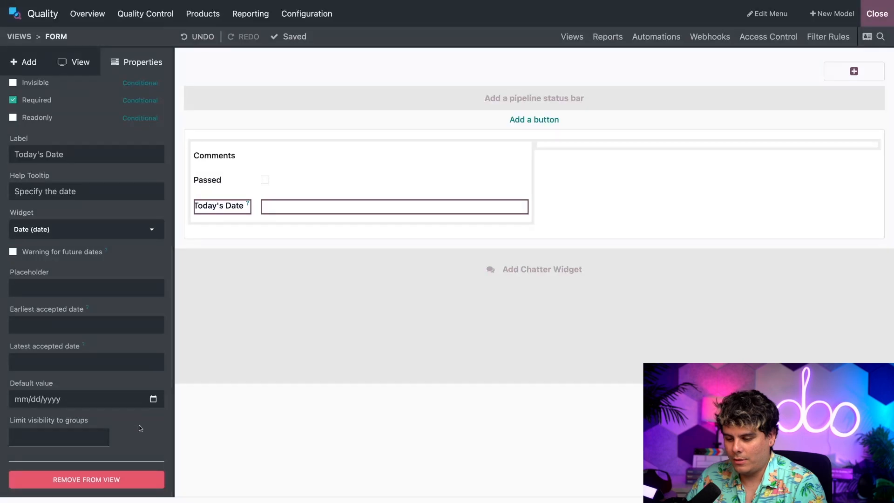
pyautogui.click(107, 483)
pyautogui.click(279, 288)
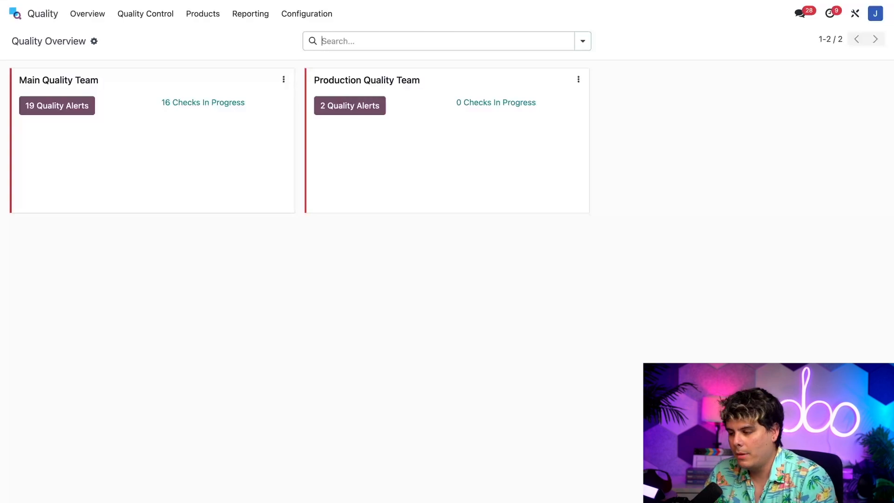
# Open the Chair Inspection record in the Quality app's control points.
pyautogui.click(156, 15)
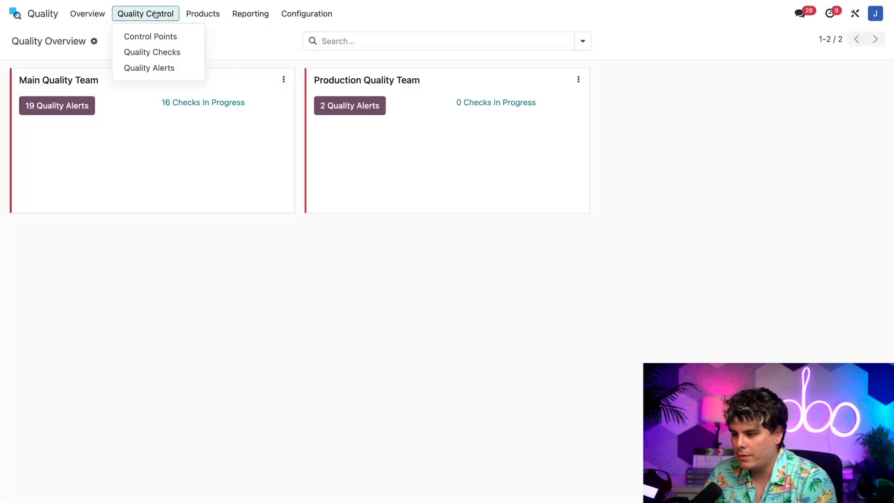
pyautogui.click(147, 36)
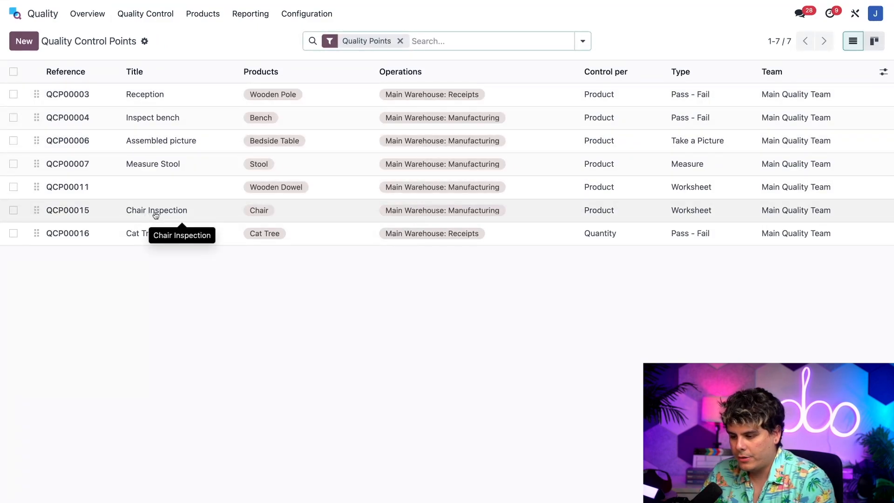
pyautogui.click(198, 211)
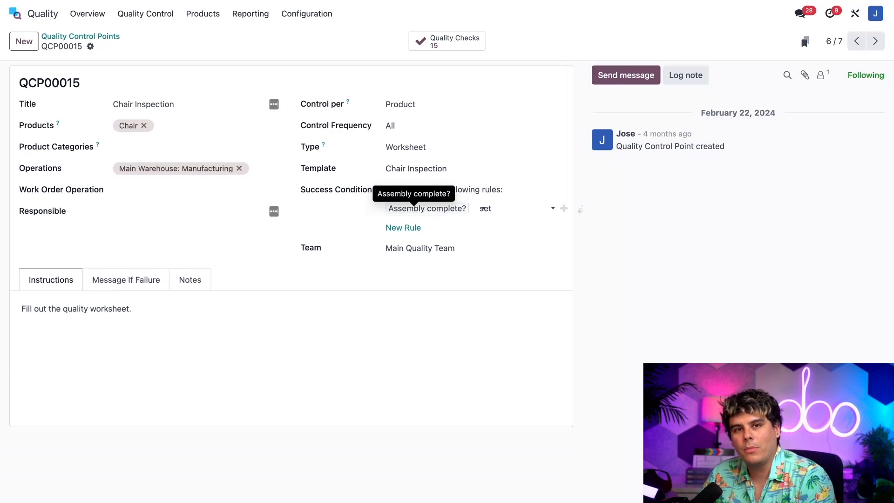
# Examine the fields available for the Chair Inspection success condition and the control point's failure message.
pyautogui.click(414, 209)
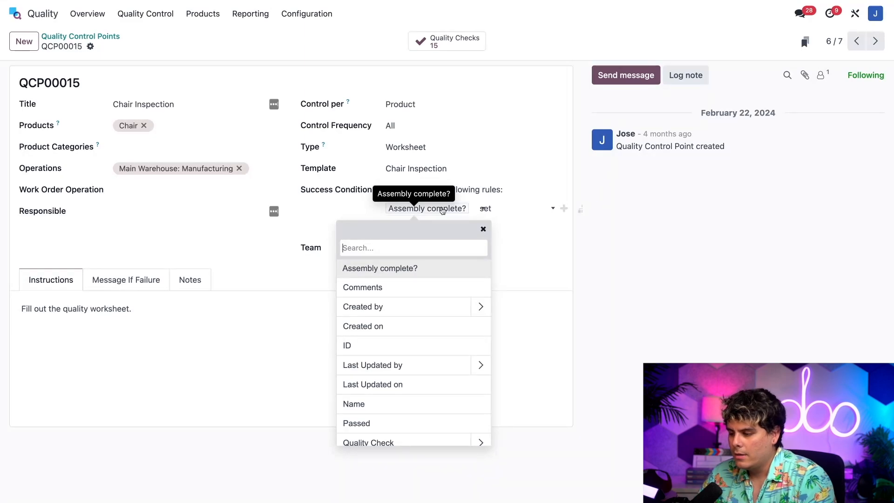
pyautogui.click(534, 230)
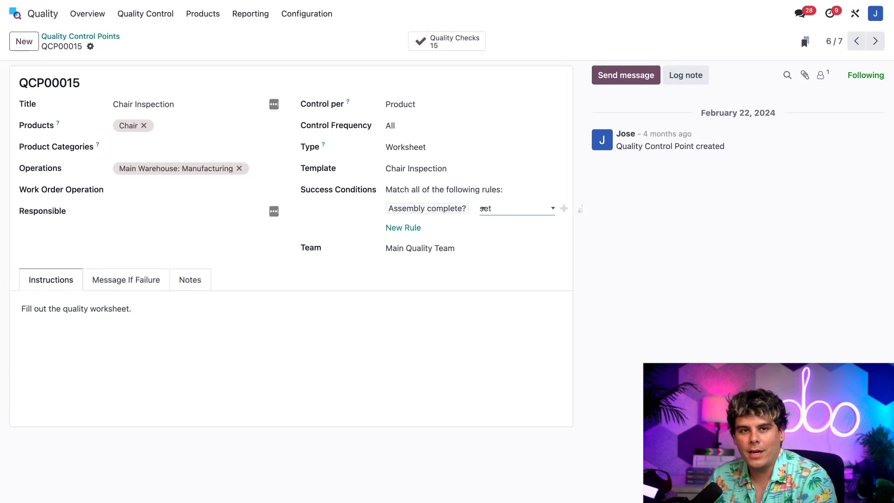
pyautogui.click(112, 278)
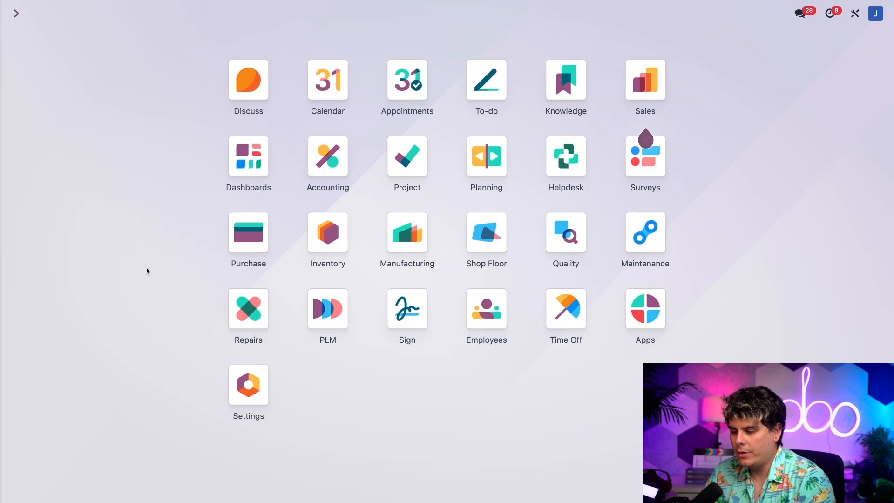
# Switch to the Manufacturing app and open the confirmed manufacturing order for the Chair.
pyautogui.write('ma')
pyautogui.press('Return')
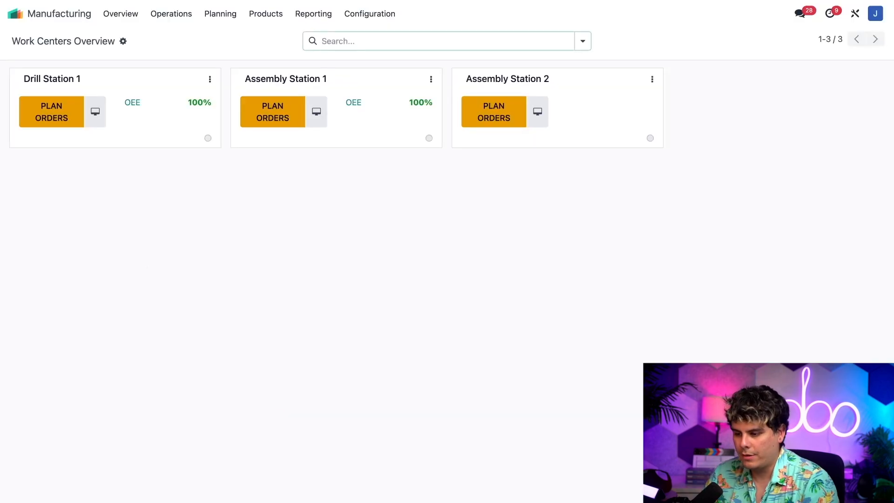
pyautogui.click(160, 14)
pyautogui.click(171, 37)
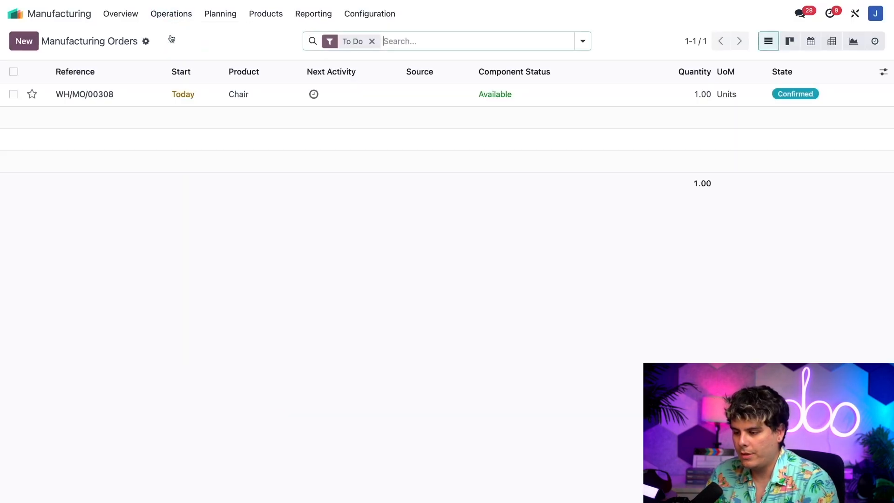
pyautogui.click(152, 93)
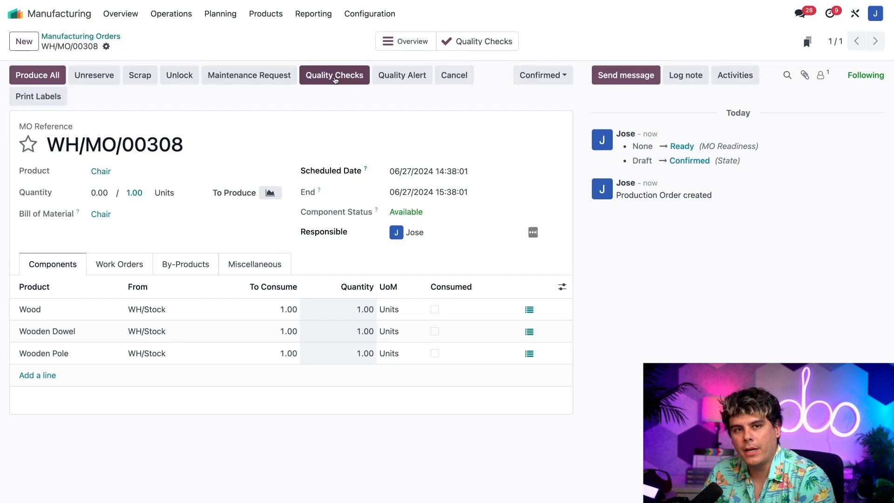
# Run the order's quality check, saving the Chair Inspection worksheet with "Assembly complete?" left unchecked, and acknowledge the follow-up message.
pyautogui.click(335, 75)
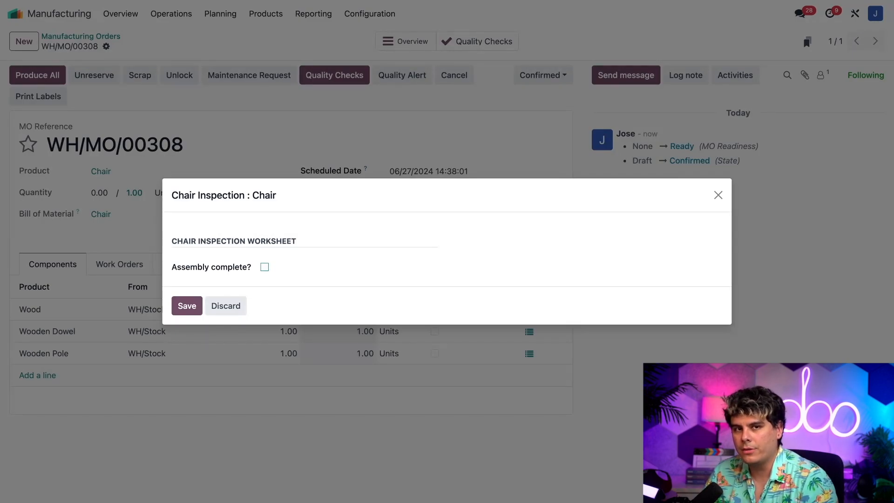
pyautogui.click(183, 305)
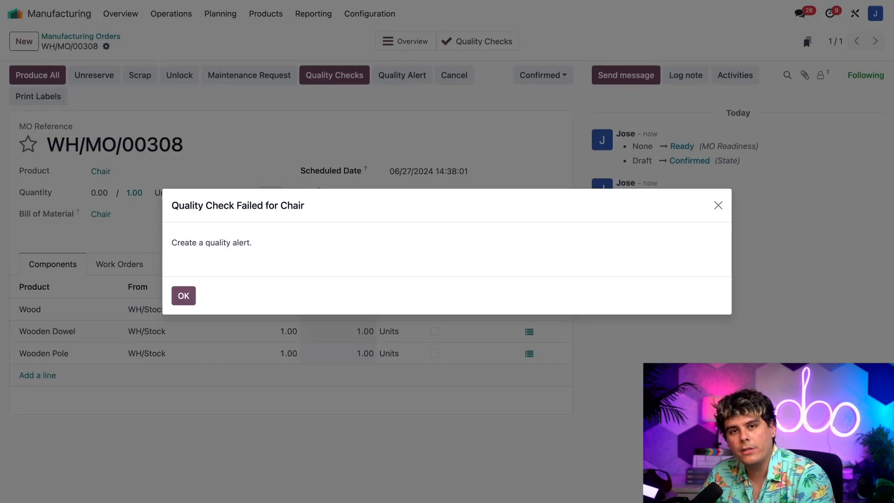
pyautogui.click(183, 295)
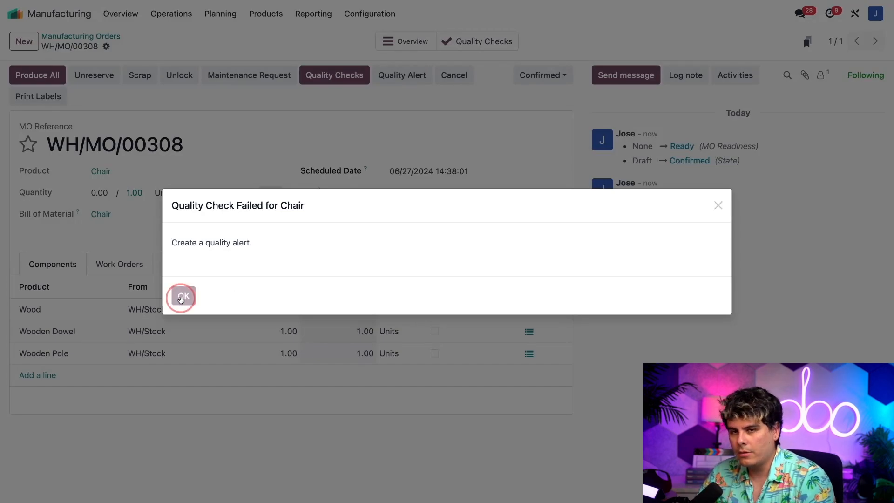